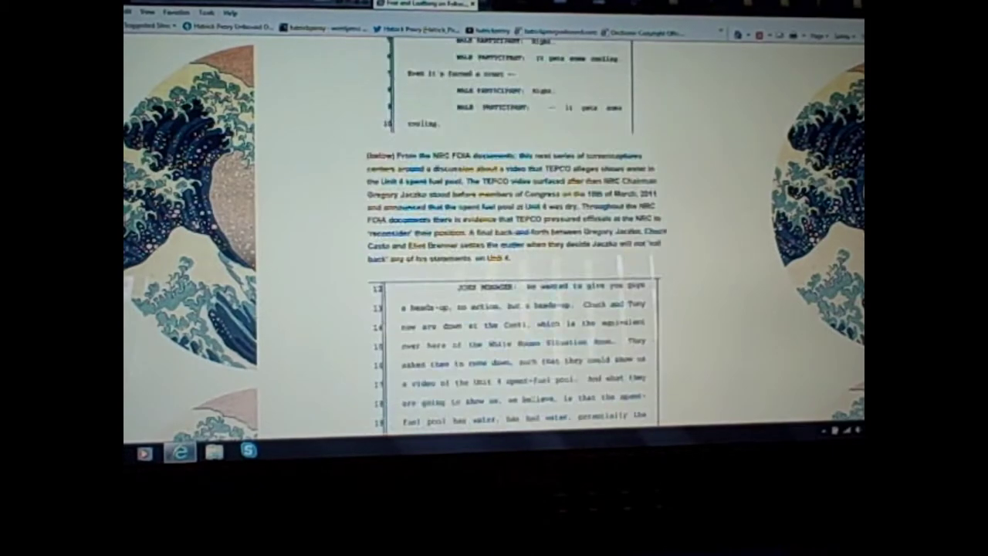
pyautogui.scroll(-5, 519, 271)
pyautogui.scroll(-5, 519, 270)
pyautogui.scroll(-5, 519, 270)
pyautogui.scroll(-5, 519, 271)
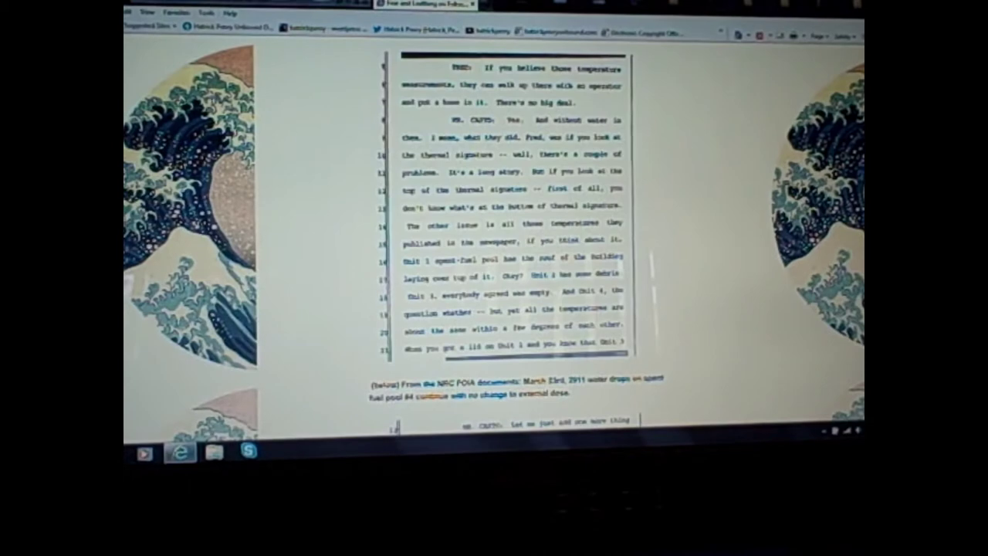
pyautogui.scroll(-3, 519, 270)
pyautogui.scroll(-5, 519, 270)
pyautogui.scroll(-5, 519, 270)
pyautogui.scroll(-5, 519, 270)
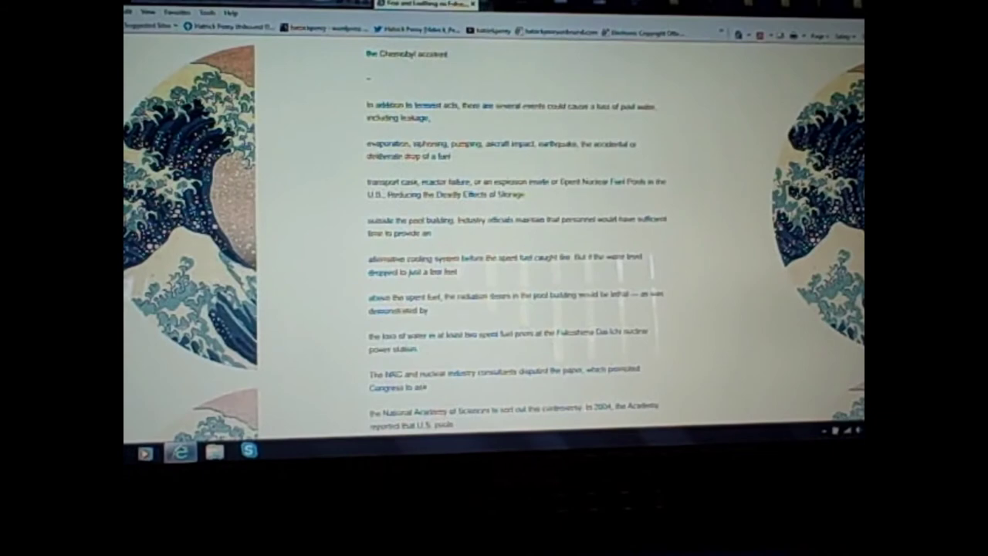
pyautogui.scroll(-4, 519, 270)
pyautogui.scroll(-5, 519, 270)
pyautogui.scroll(-4, 519, 271)
pyautogui.scroll(-3, 518, 270)
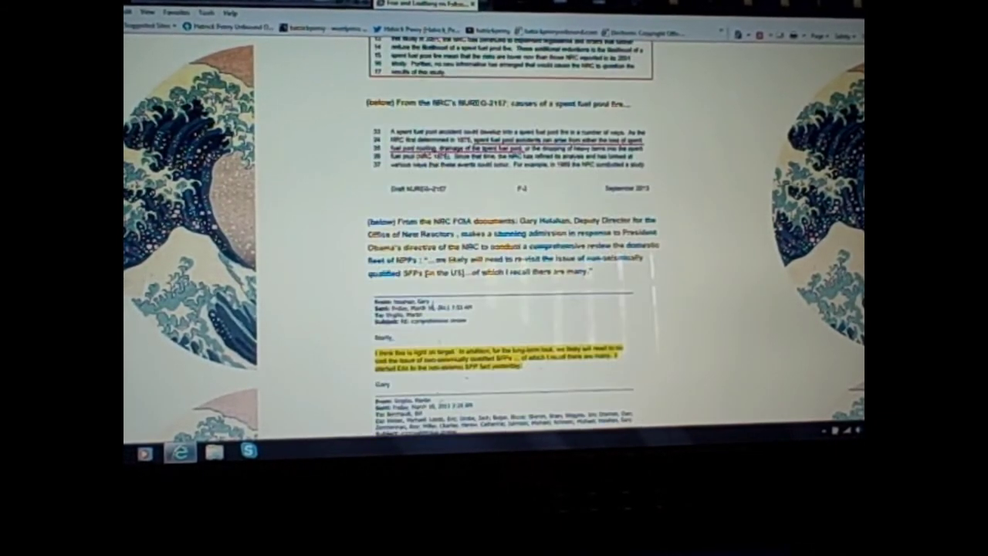